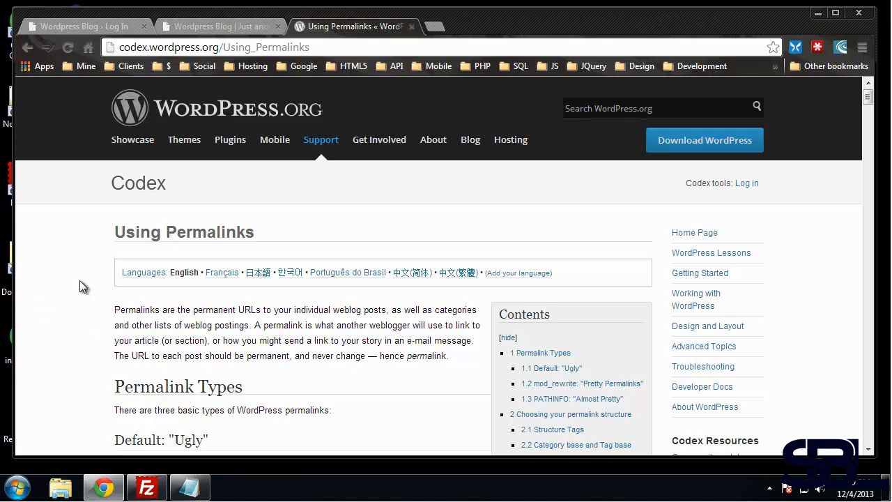
scroll(92, 256, "down", 3)
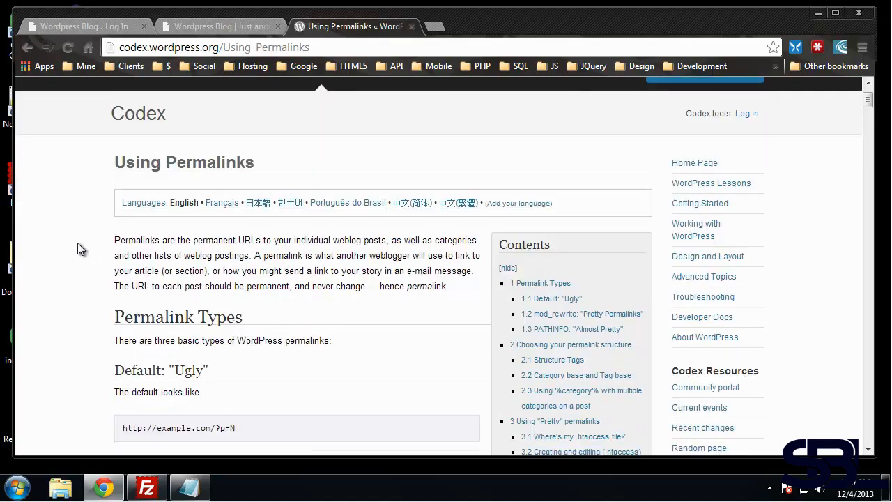
scroll(77, 243, "down", 3)
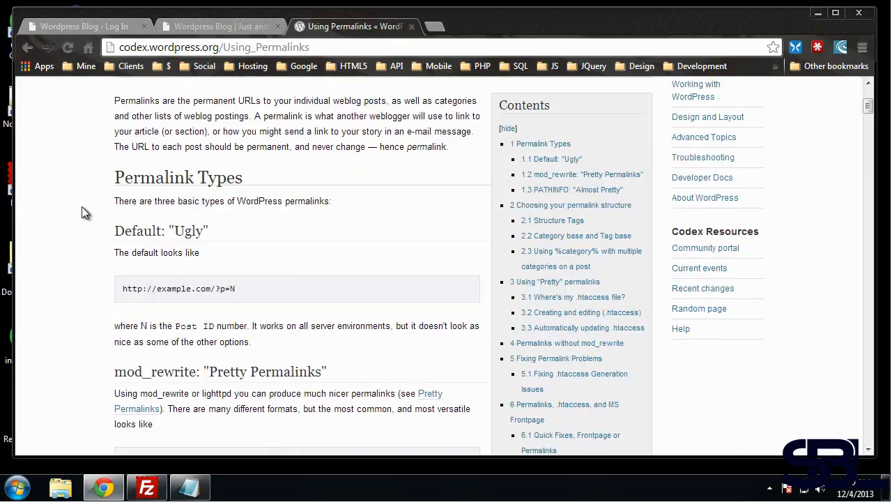
- Highlight "Ugly" and the N in the default ?p=N URL, then go to the blog's home page
double_click(188, 231)
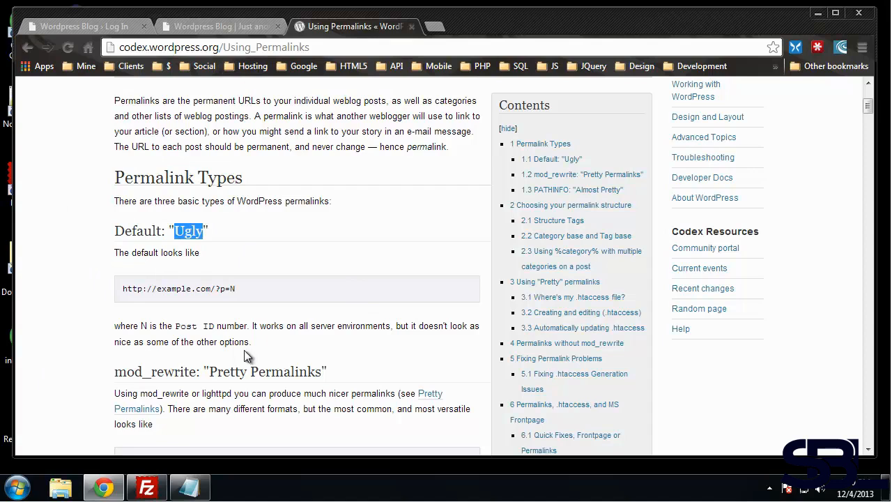
double_click(235, 287)
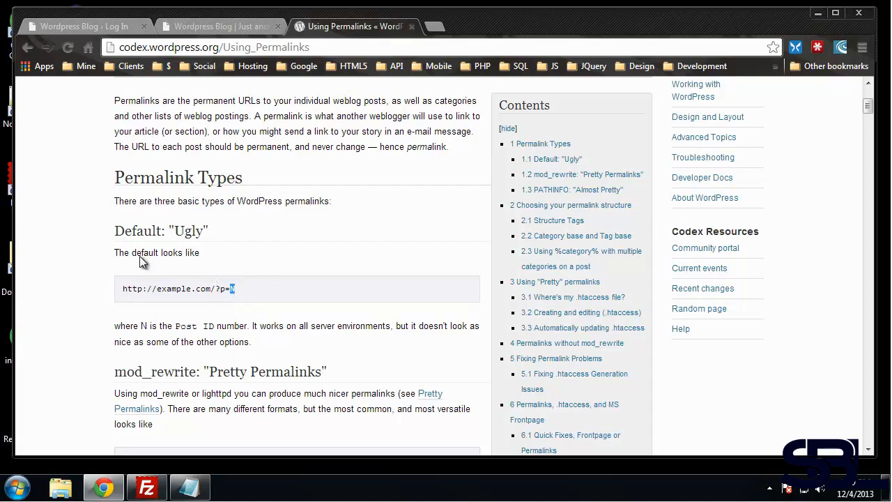
left_click(216, 25)
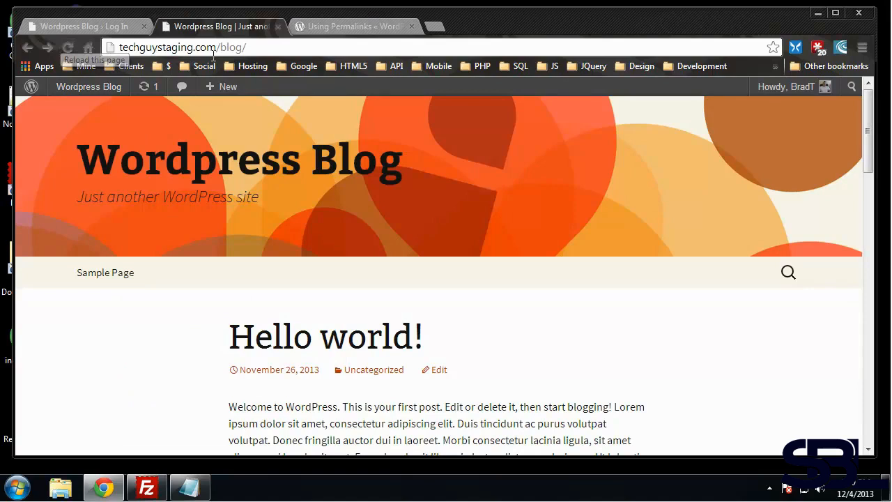
- Open the Sample Page and highlight the page_id number in its ?page_id=2 address
left_click(105, 273)
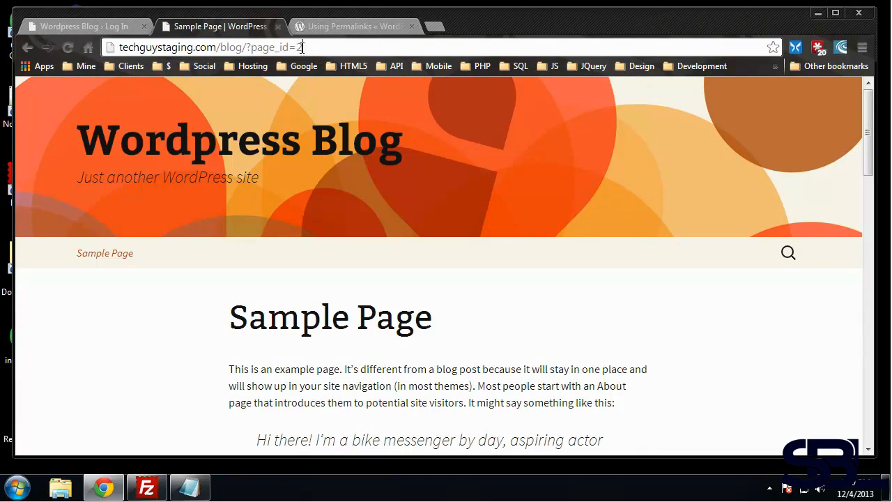
left_click_drag(304, 47, 296, 46)
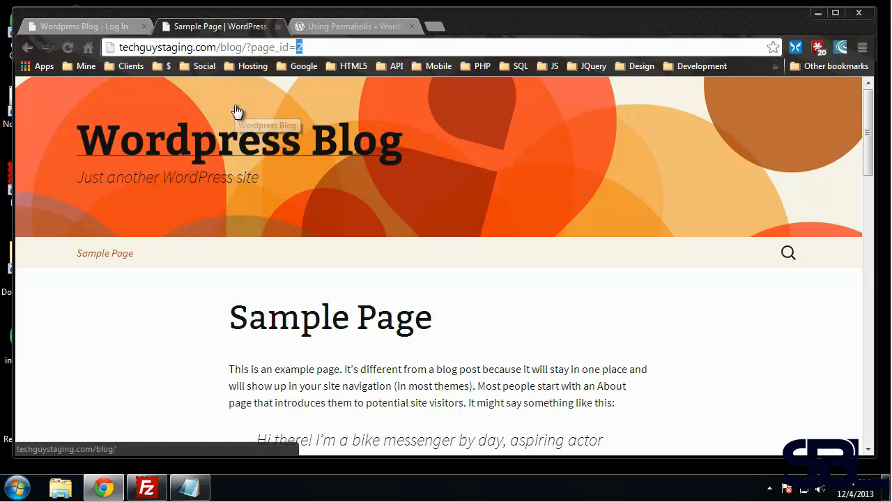
- Review the Pretty Permalinks section, highlighting the heading, the 2012 example year and mod_rewrite
left_click(349, 27)
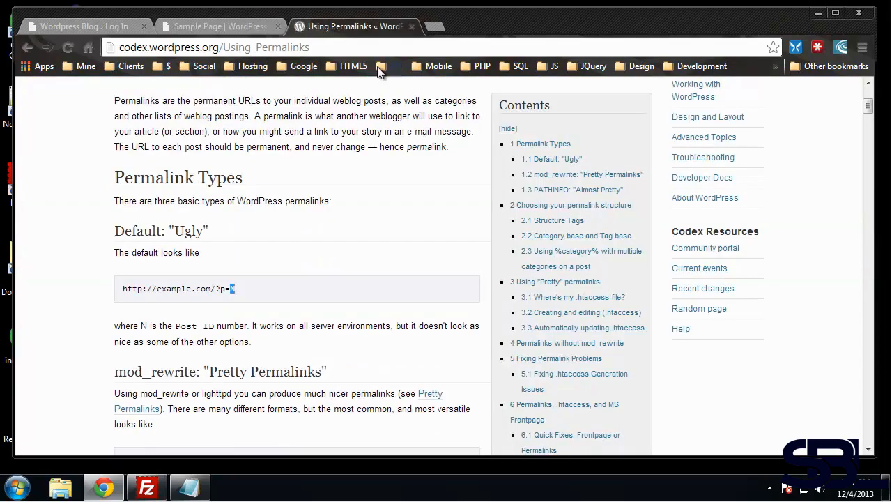
scroll(299, 193, "up", 5)
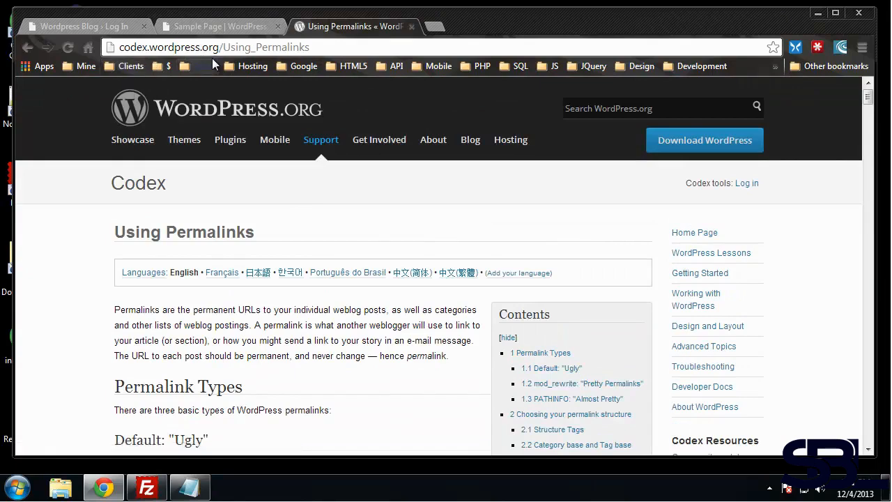
scroll(310, 225, "down", 3)
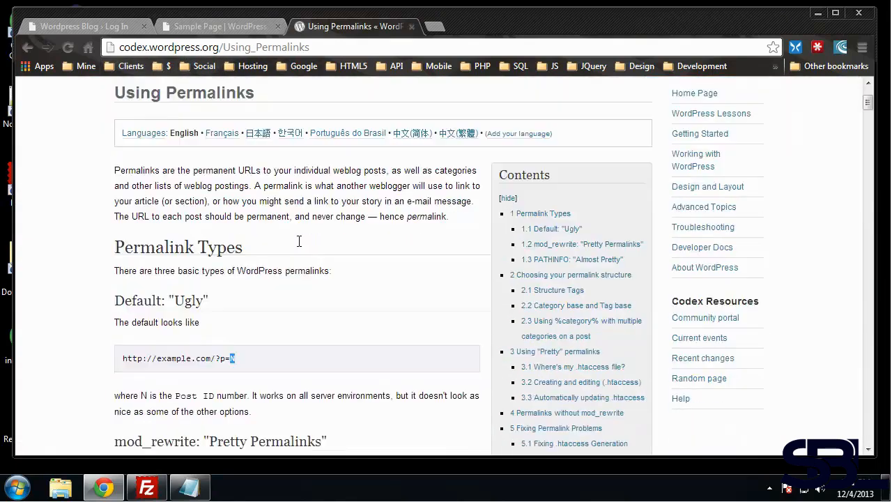
scroll(296, 248, "down", 2)
scroll(292, 247, "down", 1)
scroll(325, 189, "down", 3)
scroll(327, 187, "up", 2)
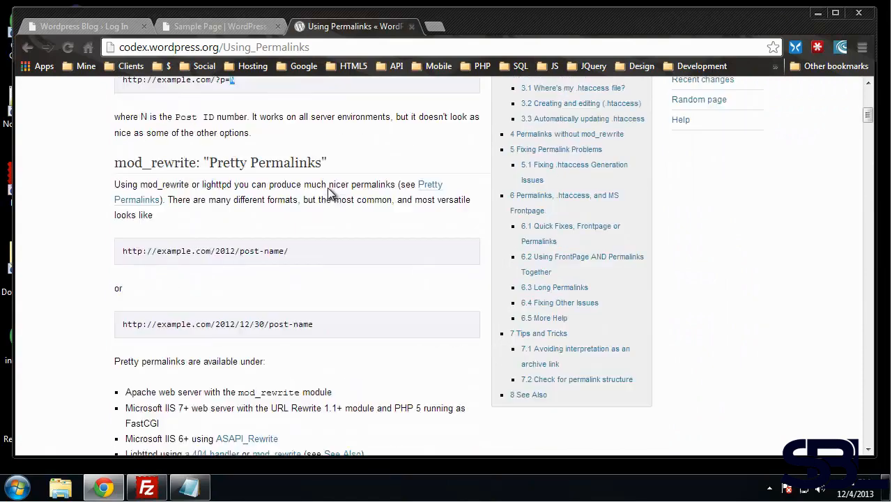
scroll(328, 188, "up", 1)
scroll(335, 191, "up", 2)
scroll(336, 191, "down", 1)
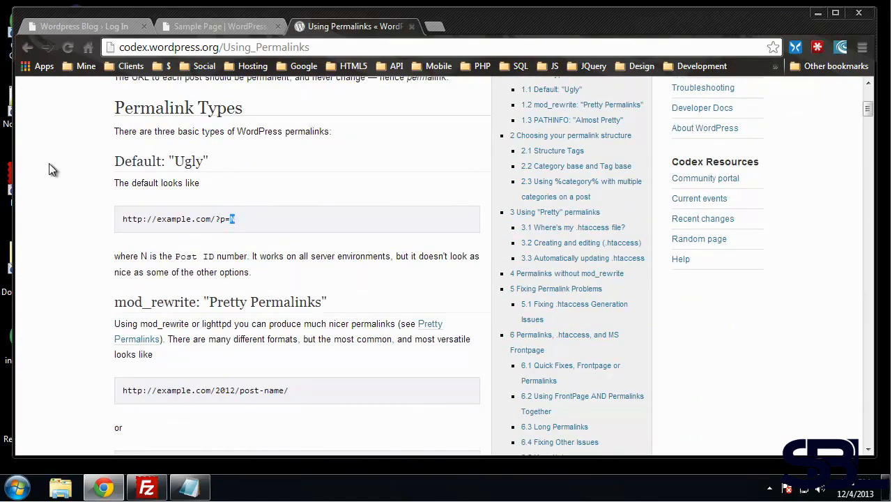
scroll(61, 152, "down", 1)
scroll(65, 167, "down", 1)
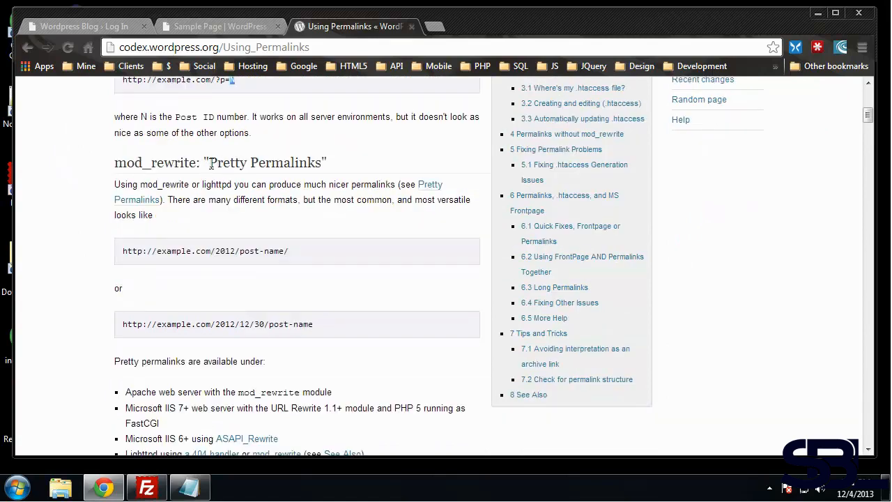
left_click_drag(209, 163, 321, 162)
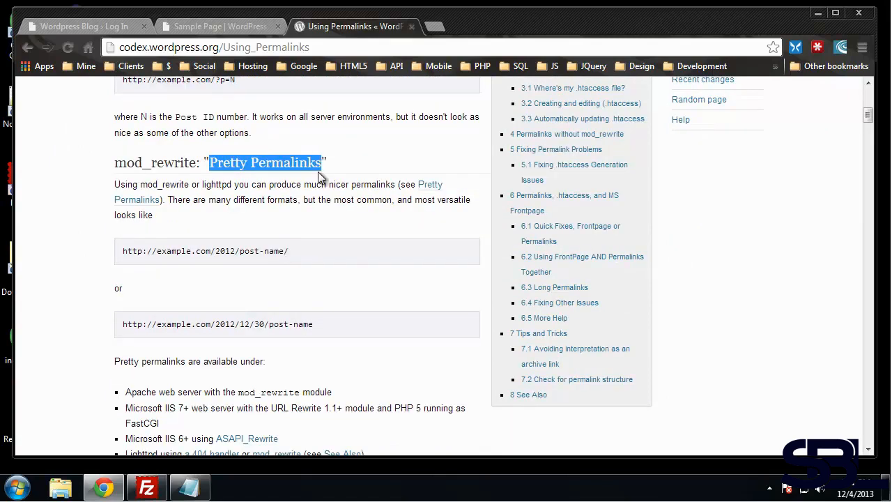
left_click(303, 256)
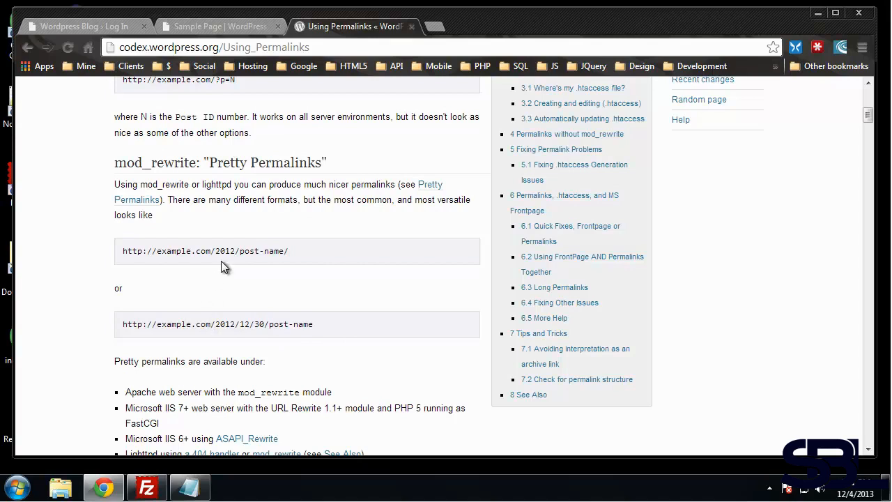
left_click_drag(236, 251, 215, 251)
left_click(66, 247)
left_click_drag(115, 163, 197, 167)
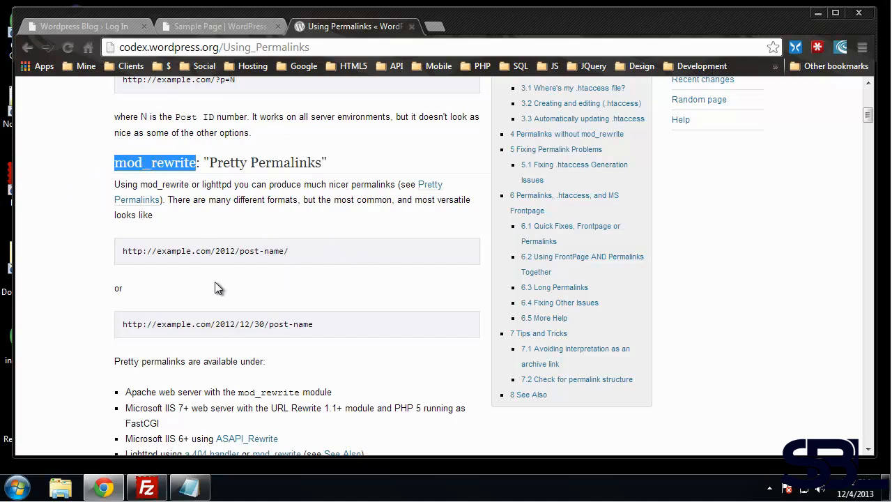
left_click(65, 198)
scroll(61, 193, "down", 4)
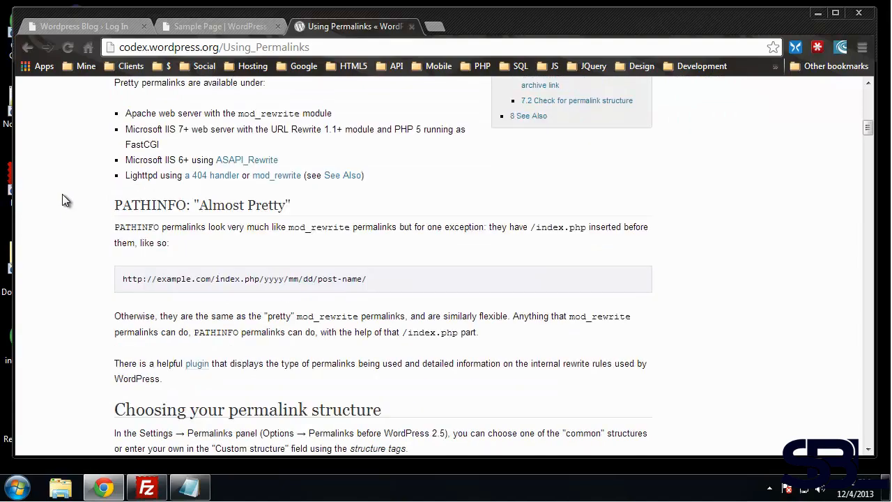
scroll(62, 194, "down", 4)
scroll(62, 194, "down", 2)
scroll(62, 194, "down", 5)
scroll(62, 195, "down", 4)
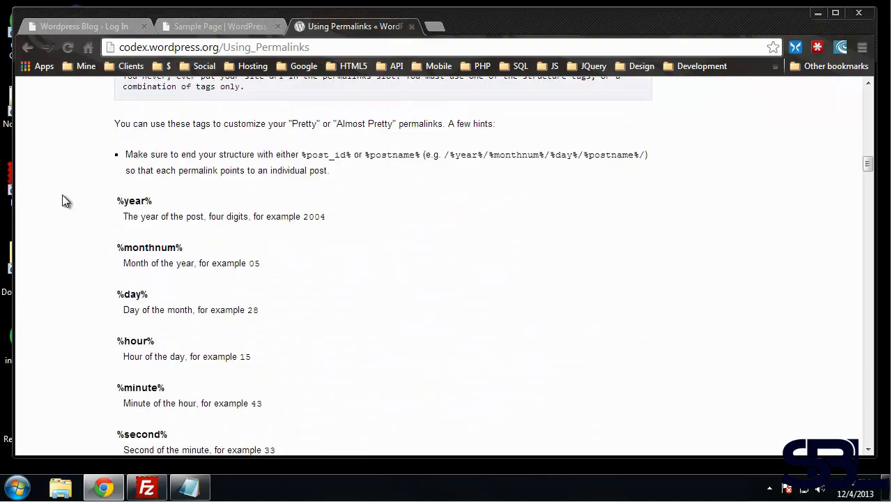
scroll(62, 194, "up", 5)
scroll(62, 195, "up", 3)
scroll(62, 195, "down", 2)
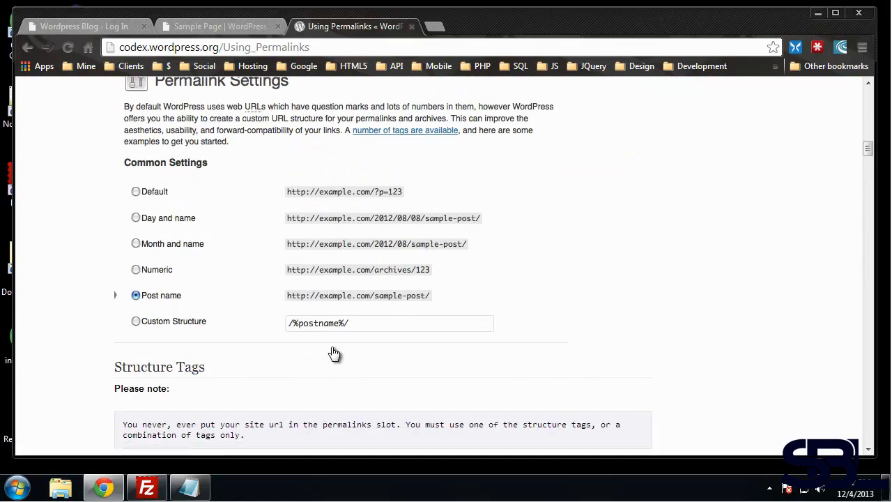
- Log in to the blog with the saved admin credentials to reach the Dashboard
left_click(81, 26)
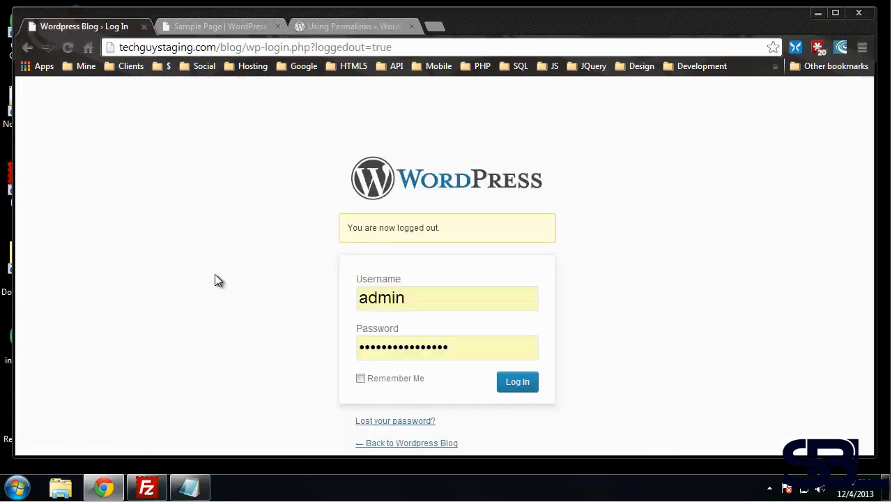
left_click(416, 297)
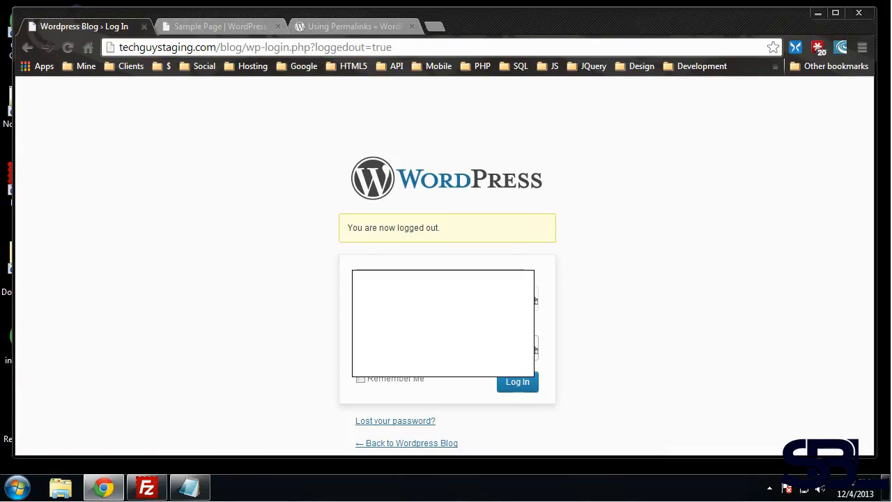
key("Return")
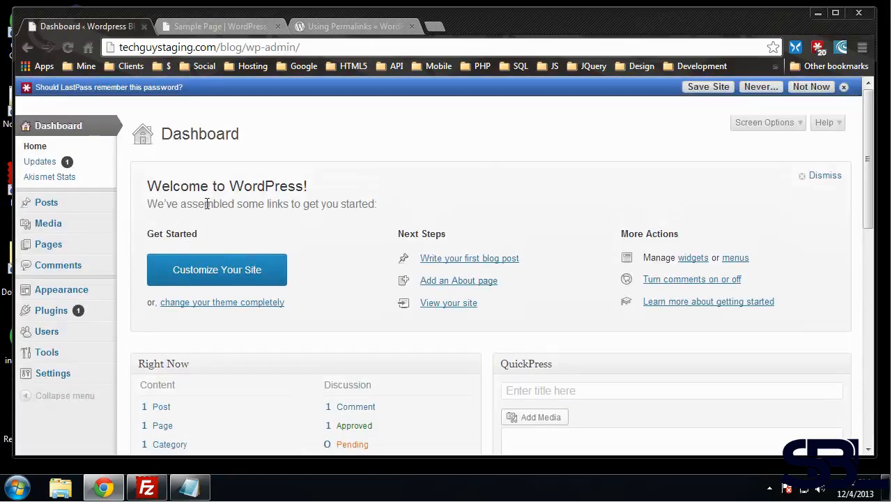
- Dismiss the password-saving prompt and open Settings > Permalinks
left_click(844, 87)
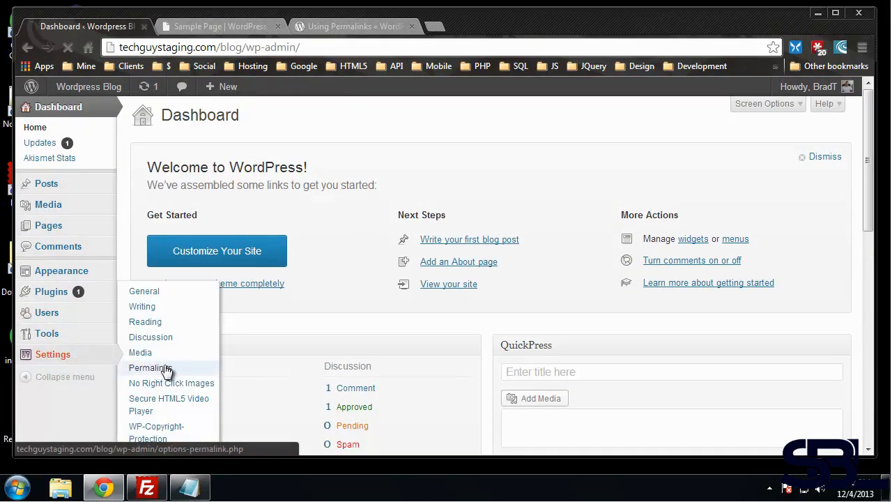
left_click(150, 368)
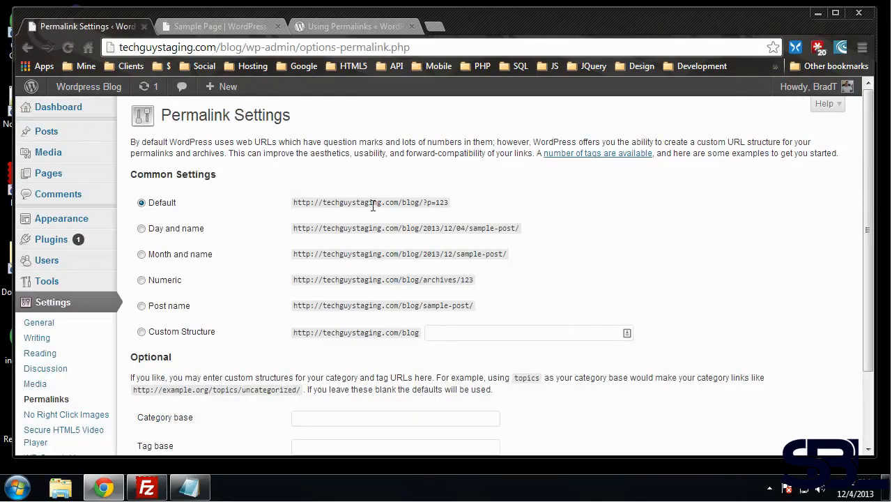
left_click_drag(448, 202, 427, 202)
left_click(532, 228)
left_click_drag(507, 230, 469, 235)
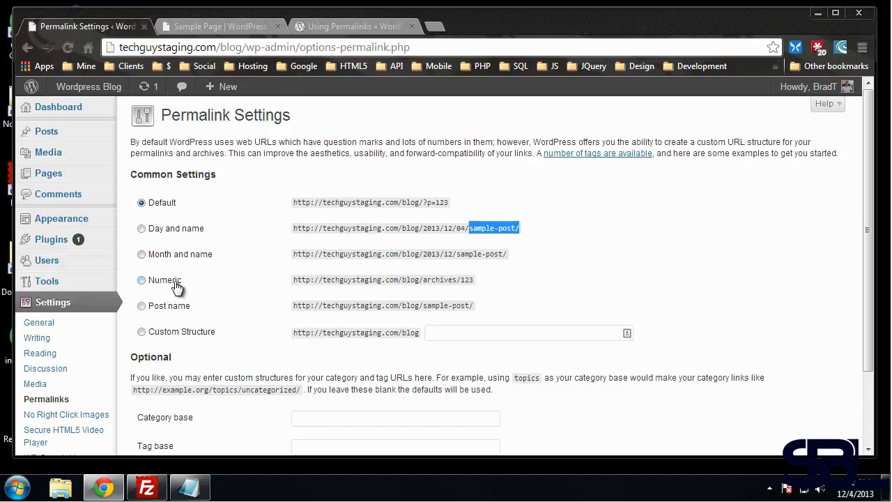
scroll(190, 330, "down", 1)
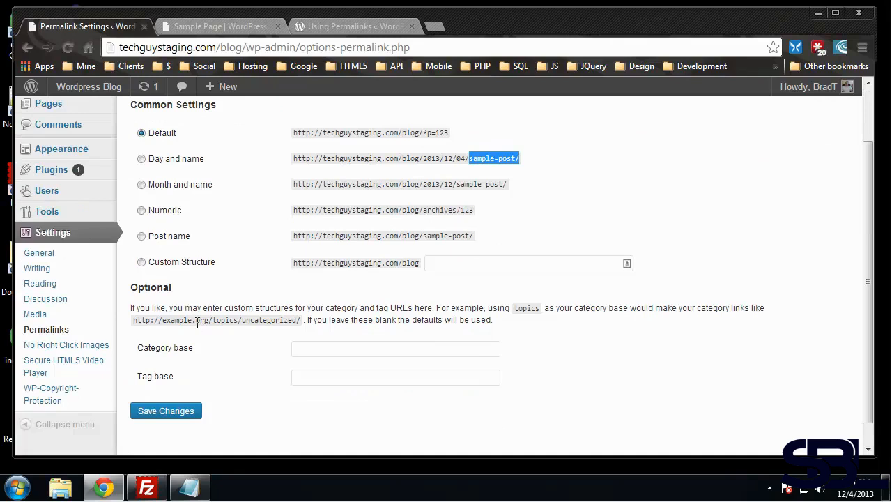
- Select the Post name structure, inspect its /%postname%/ value, and return to the Codex article
left_click(141, 236)
left_click(496, 265)
left_click_drag(502, 263, 404, 272)
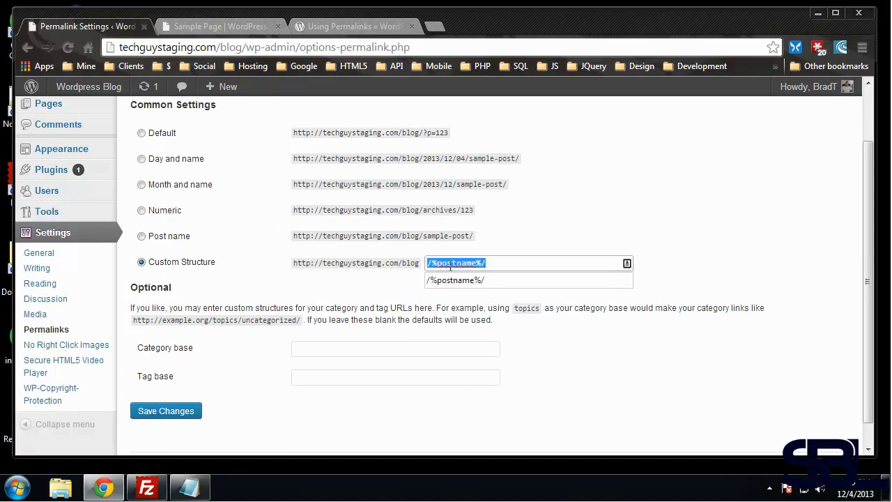
key("ctrl+c")
left_click(515, 139)
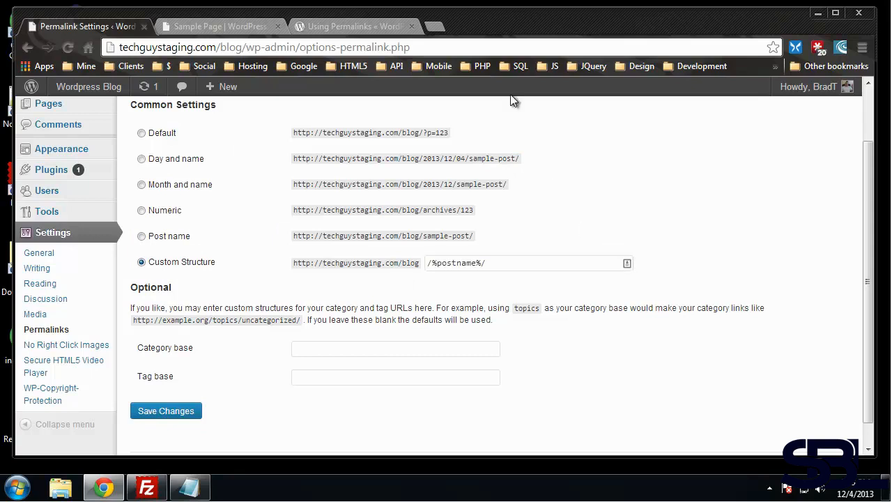
left_click(320, 26)
scroll(446, 209, "down", 2)
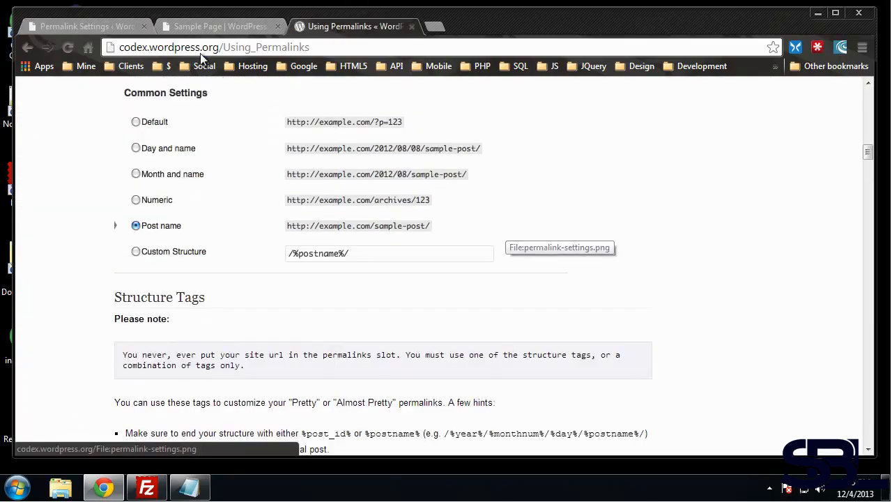
scroll(96, 104, "down", 3)
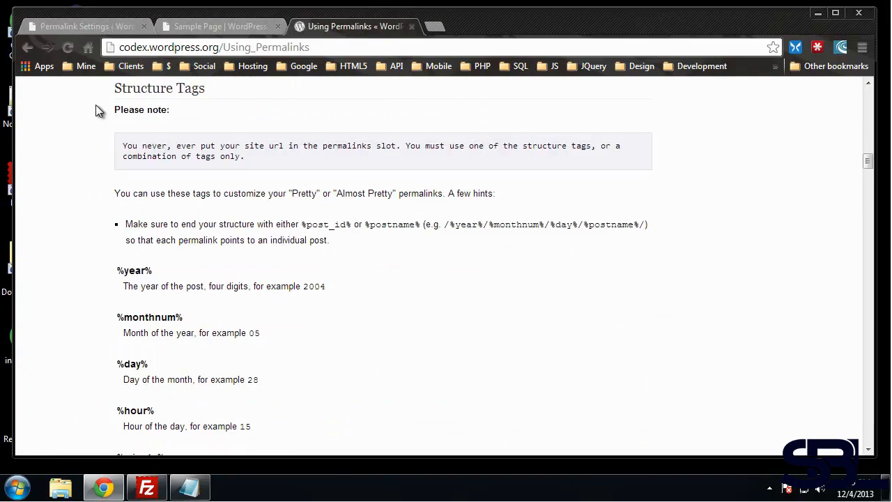
scroll(94, 105, "up", 1)
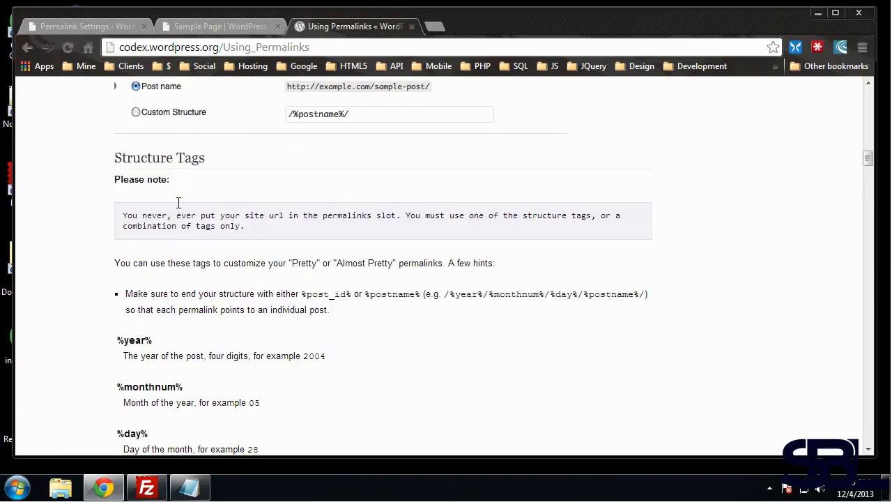
scroll(169, 248, "down", 1)
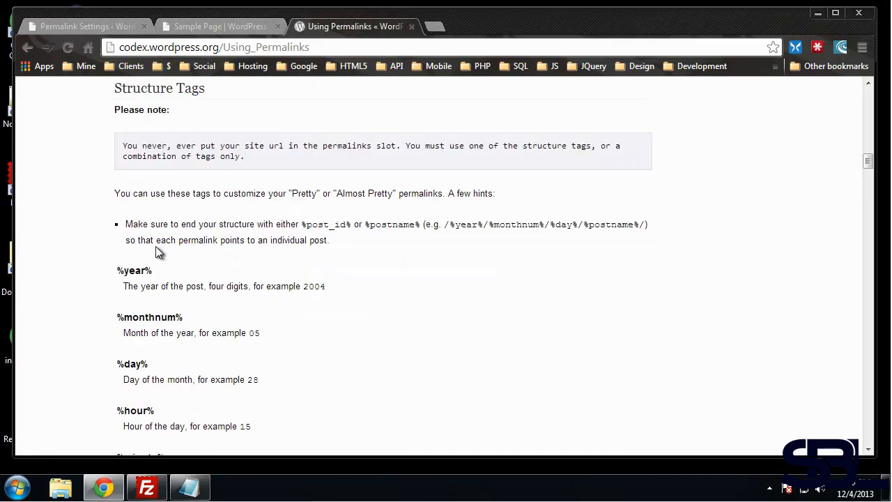
scroll(95, 246, "down", 1)
scroll(100, 235, "down", 2)
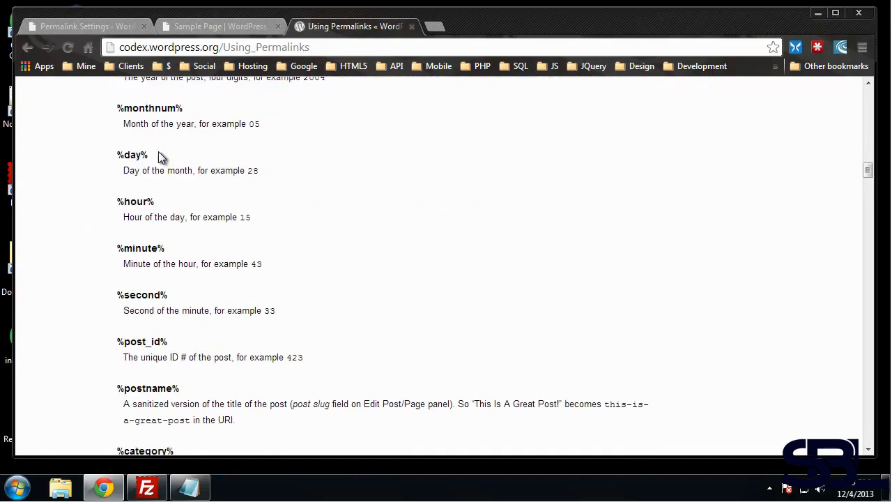
scroll(258, 177, "up", 1)
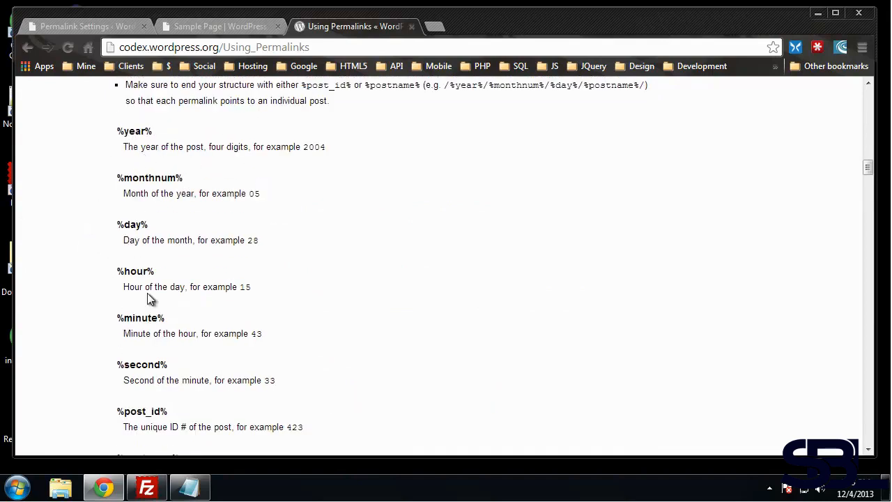
scroll(167, 251, "down", 2)
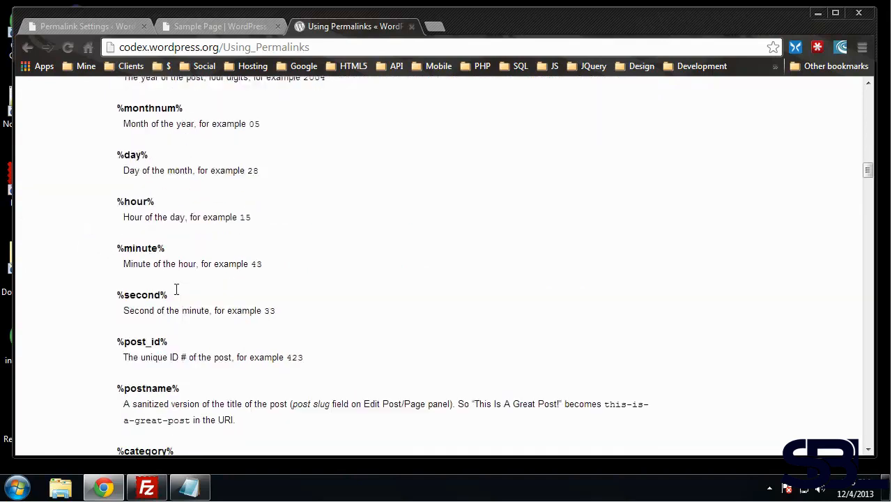
scroll(181, 279, "down", 2)
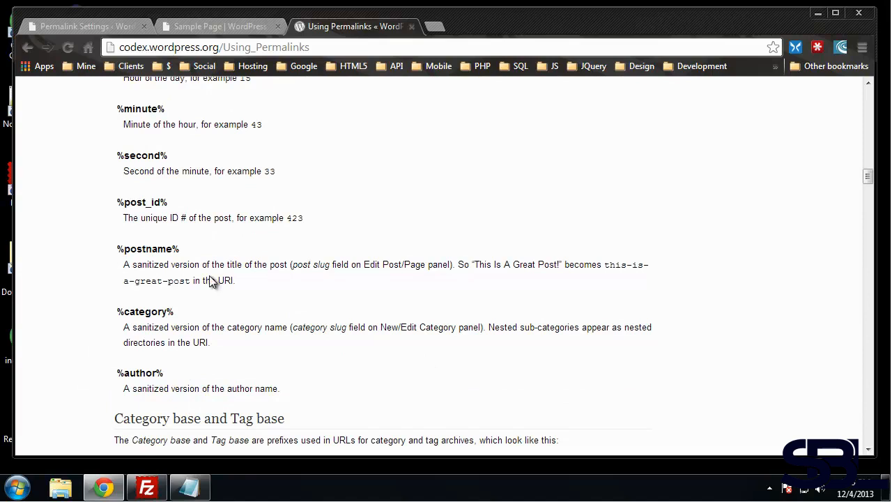
- Return to Permalink Settings and save the Post name structure with Save Changes
left_click(216, 25)
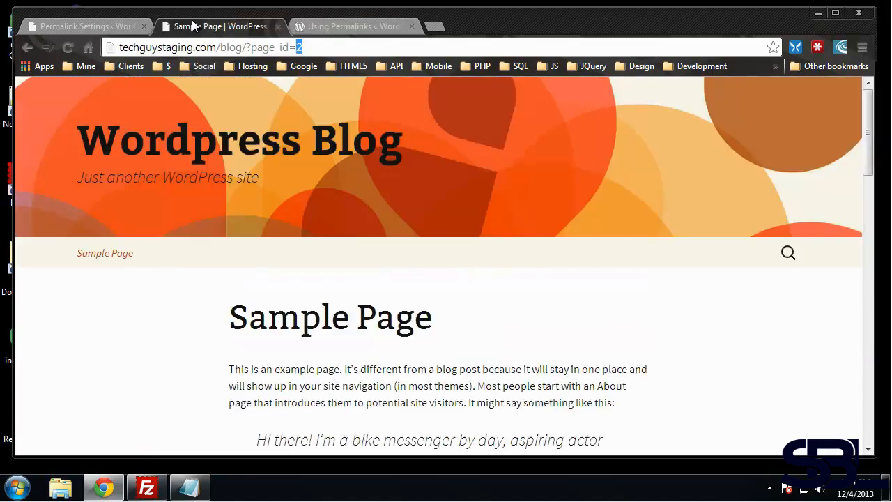
left_click(83, 25)
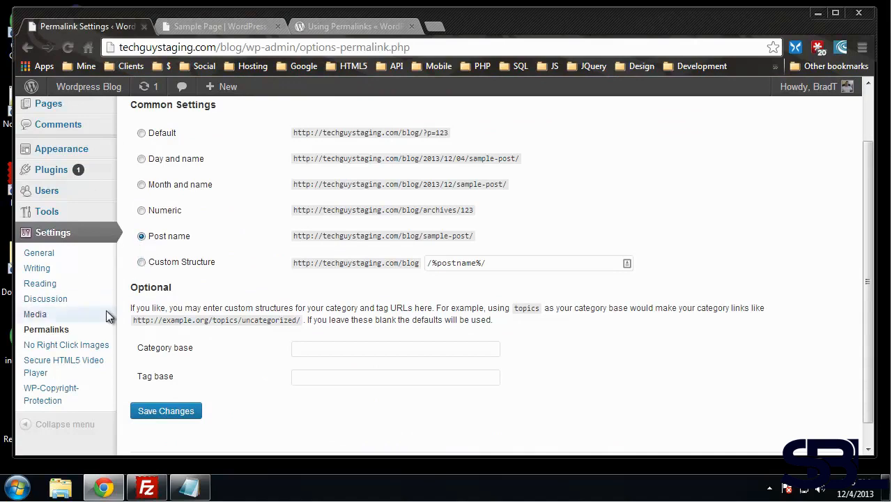
left_click(176, 416)
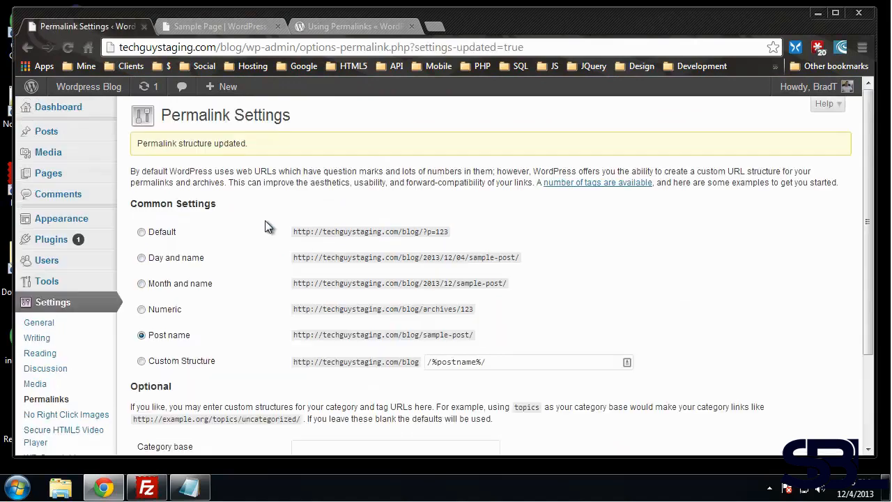
- Remove ?page_id=2 from the address and reload the blog home
left_click(218, 26)
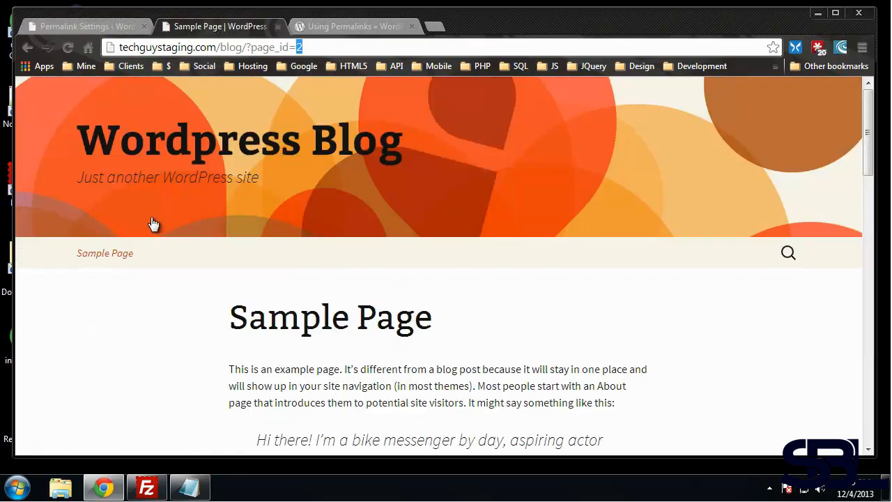
left_click_drag(324, 47, 246, 46)
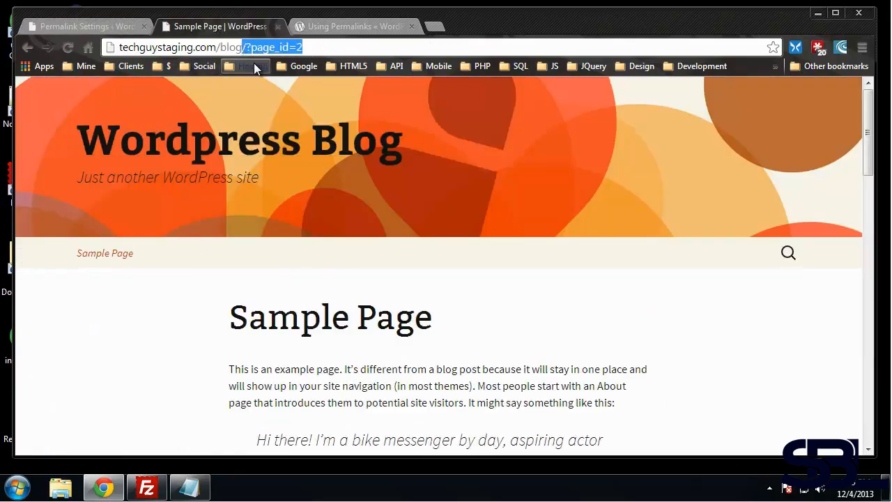
key("Delete")
key("Return")
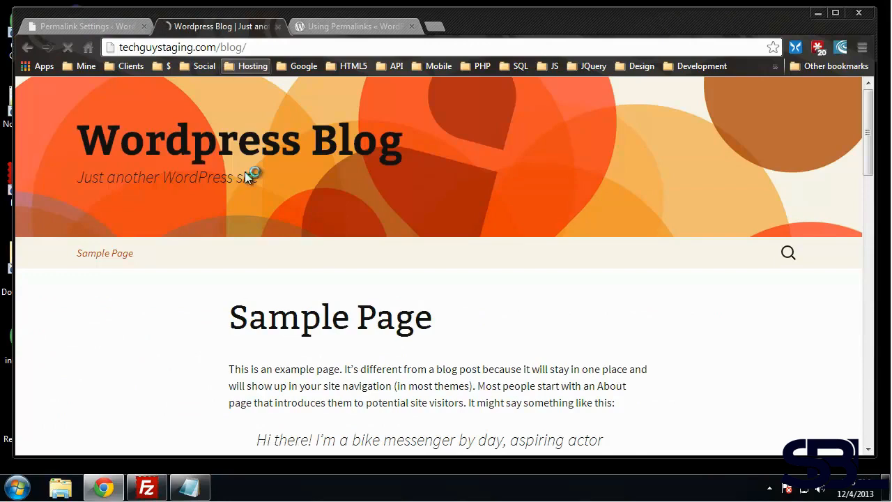
- Open the Sample Page and highlight sample-page/ in its new /blog/sample-page/ URL
left_click(106, 272)
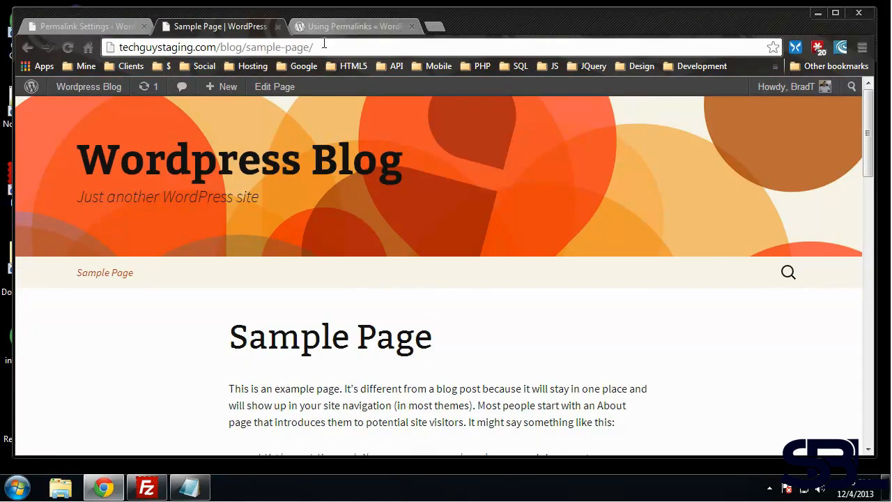
left_click_drag(317, 46, 246, 47)
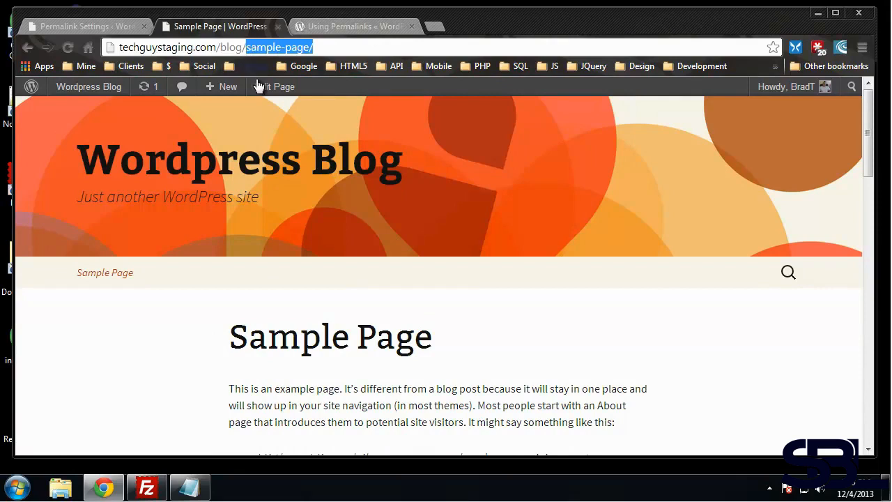
left_click(324, 47)
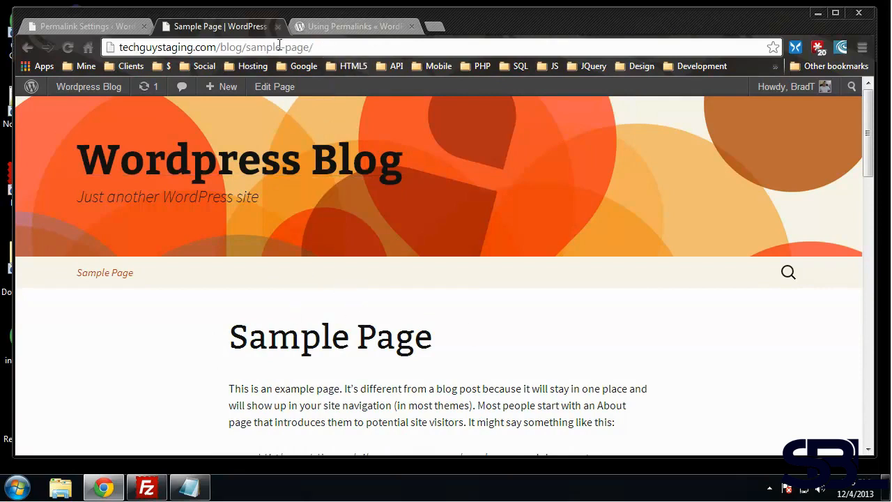
left_click_drag(248, 47, 314, 47)
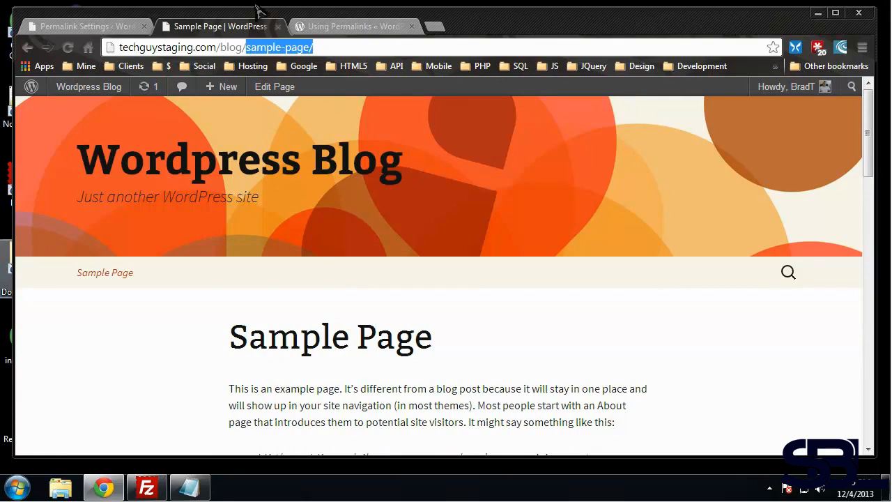